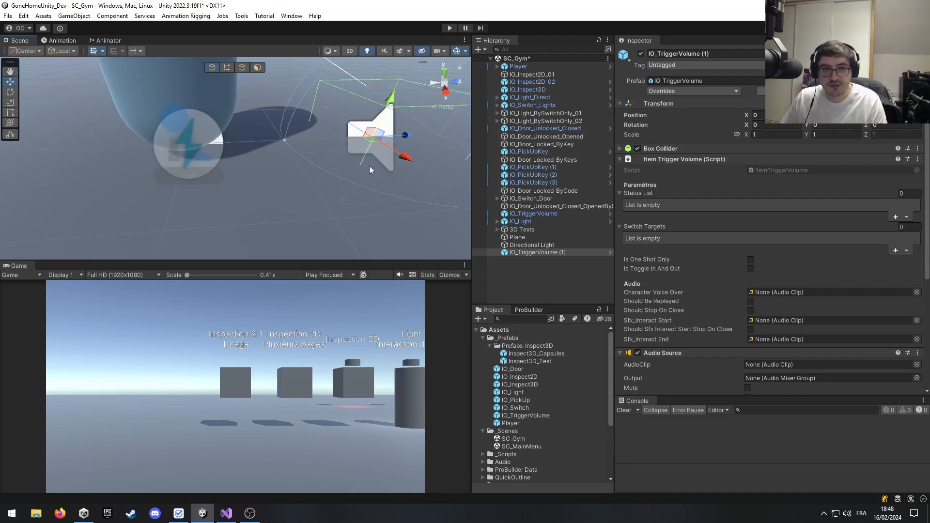
Examine the trigger volume near the player in the scene and its Box Collider settings.
drag(359, 108, 383, 48)
scroll(397, 129, down, 3)
right_drag(344, 155, 316, 110)
drag(294, 149, 401, 146)
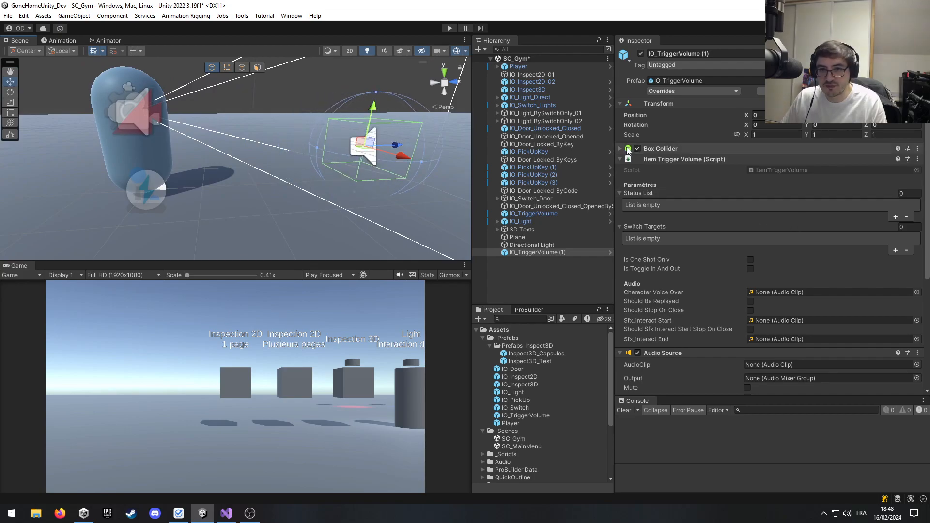
click(681, 149)
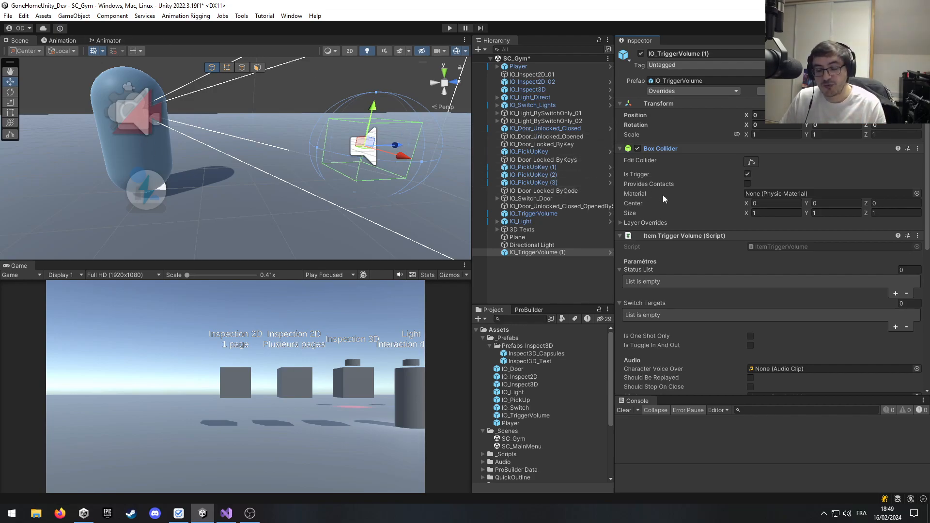
mouse_move(684, 204)
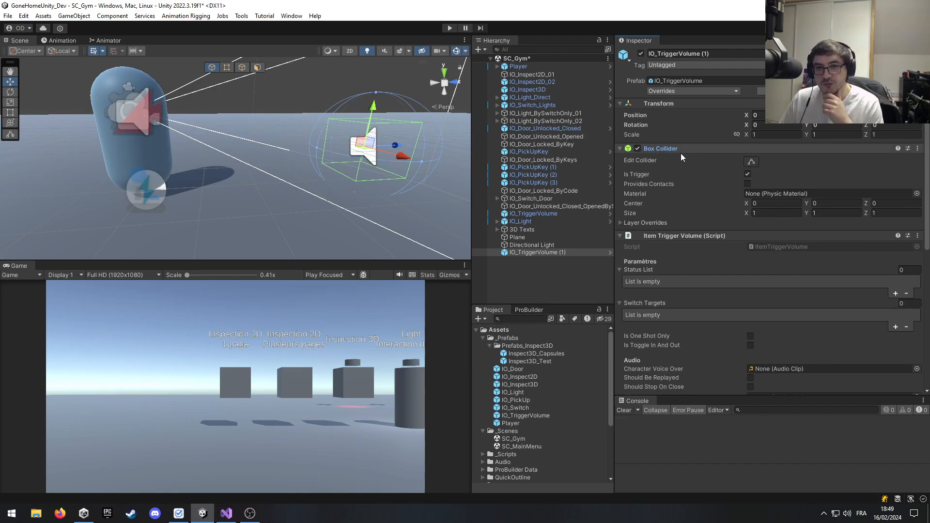
Check which collider components are available for IO_TriggerVolume (1) without adding one.
scroll(797, 316, down, 5)
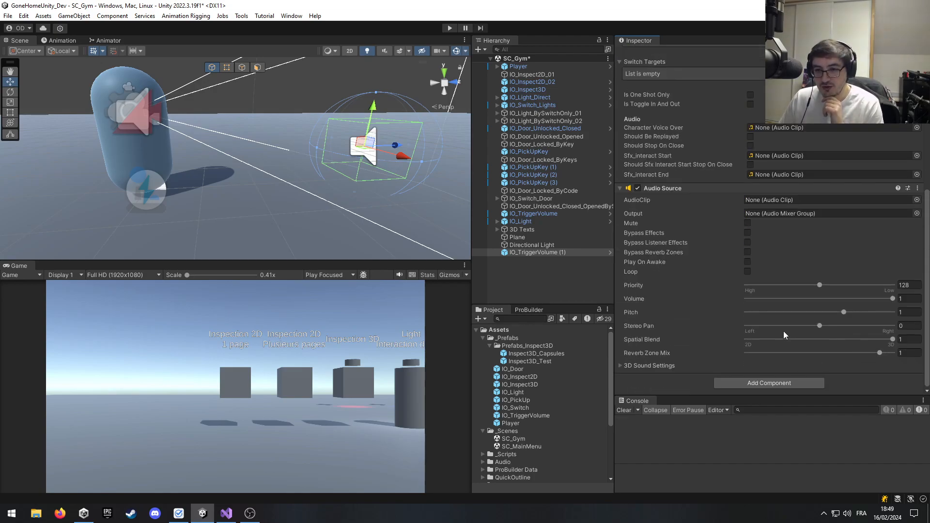
click(763, 384)
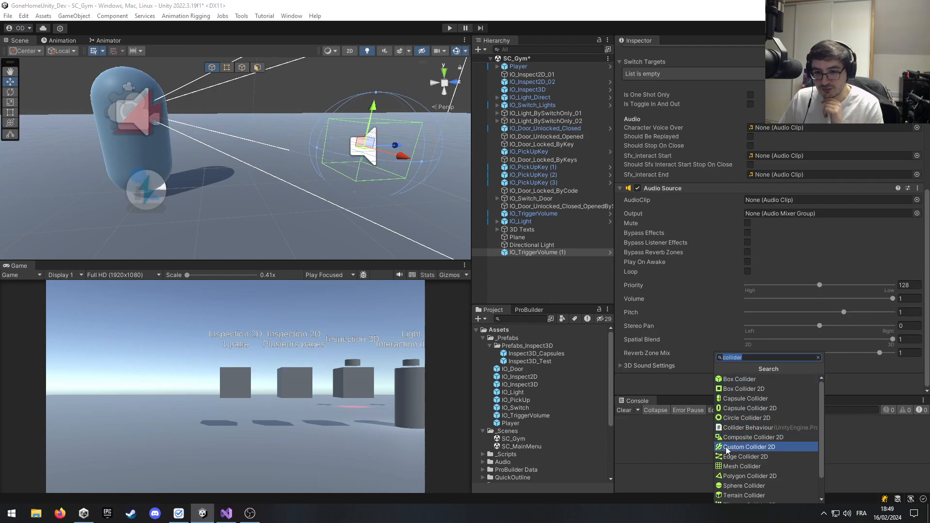
click(697, 451)
scroll(742, 283, up, 5)
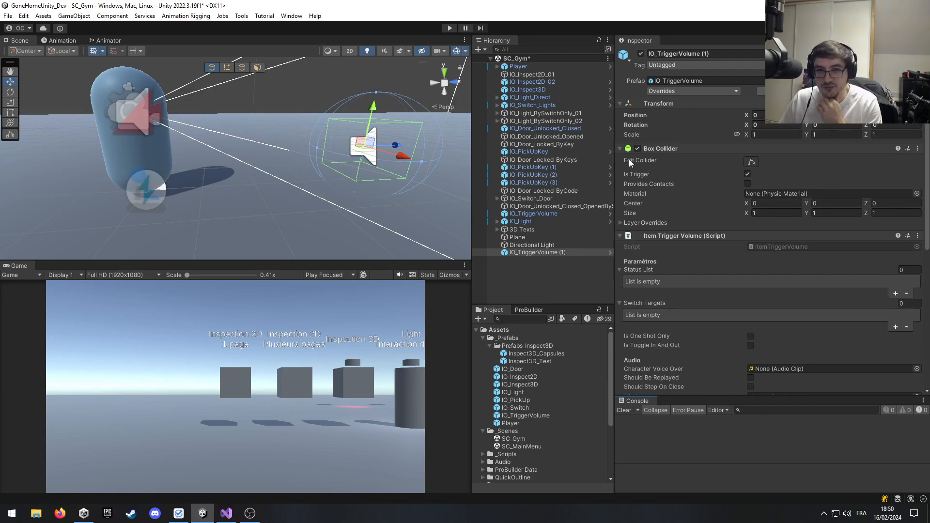
Collapse the Box Collider settings and add two empty elements to the Switch Targets list of IO_TriggerVolume (1).
click(620, 148)
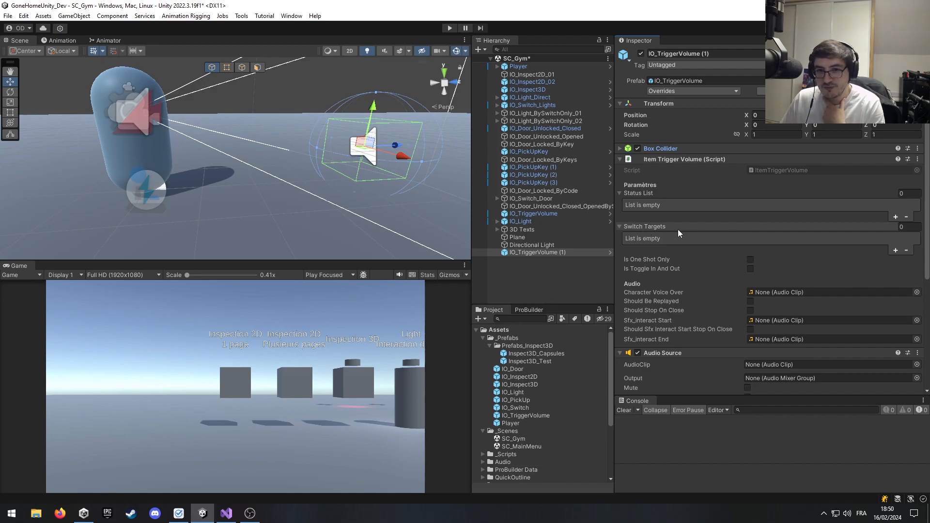
click(894, 250)
click(895, 250)
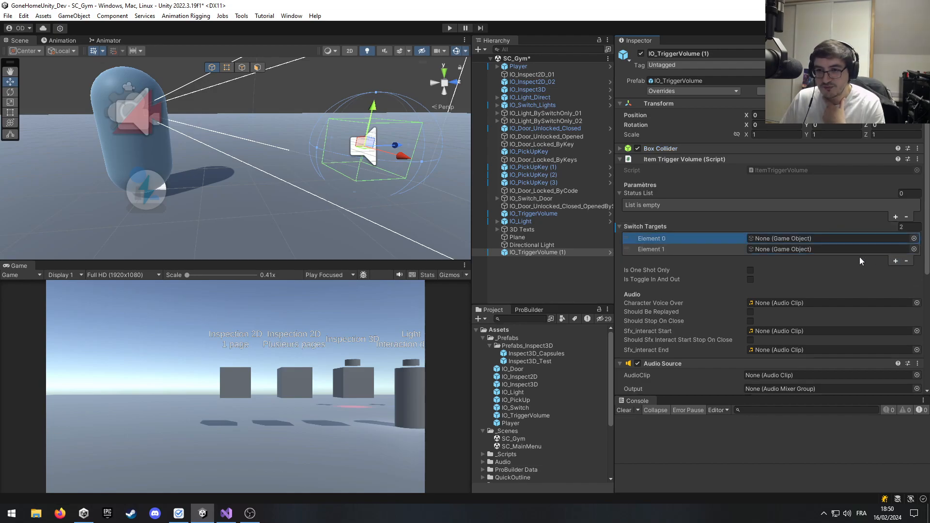
Select the existing IO_TriggerVolume and examine its setup beside the Light On/Off text in the scene.
right_drag(262, 167, 329, 159)
scroll(329, 159, down, 3)
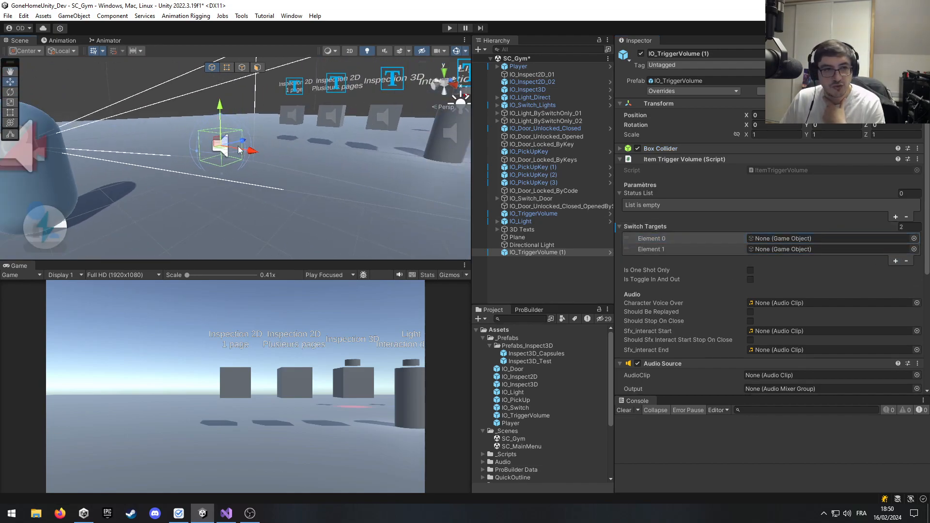
scroll(224, 146, down, 4)
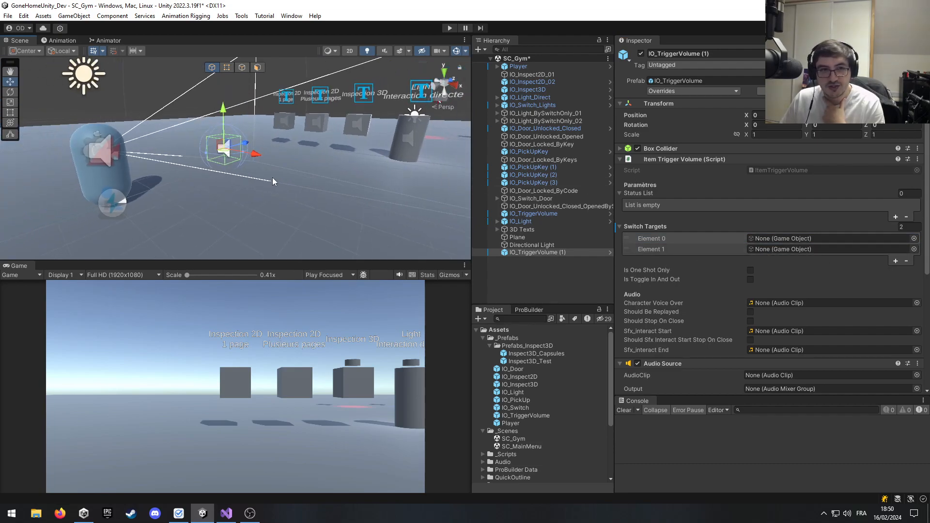
right_drag(271, 176, 352, 157)
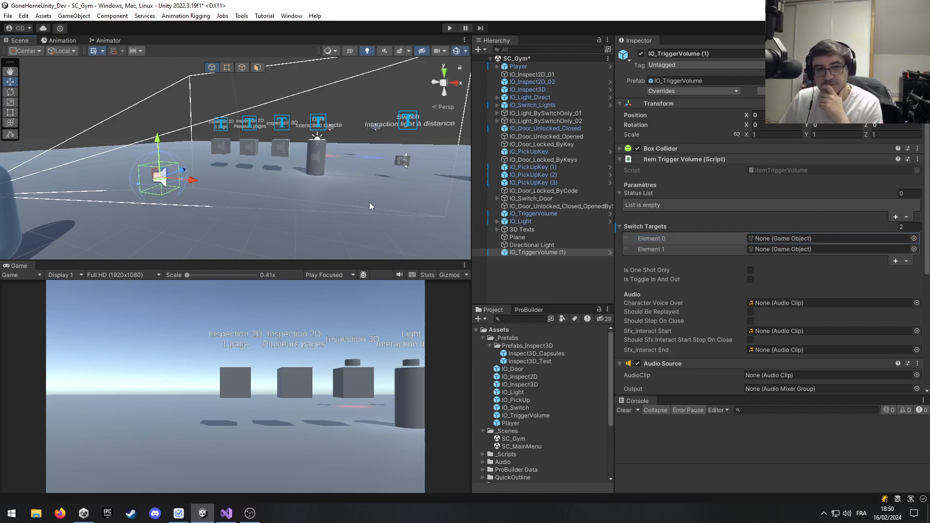
right_drag(370, 202, 516, 184)
right_drag(387, 203, 324, 197)
double_click(551, 215)
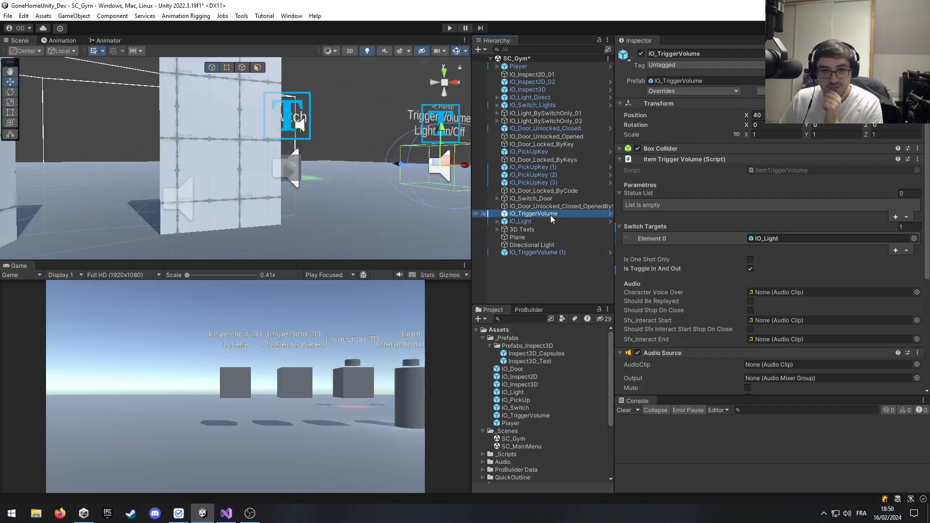
right_drag(379, 167, 335, 188)
middle_drag(335, 188, 230, 259)
right_drag(247, 227, 228, 237)
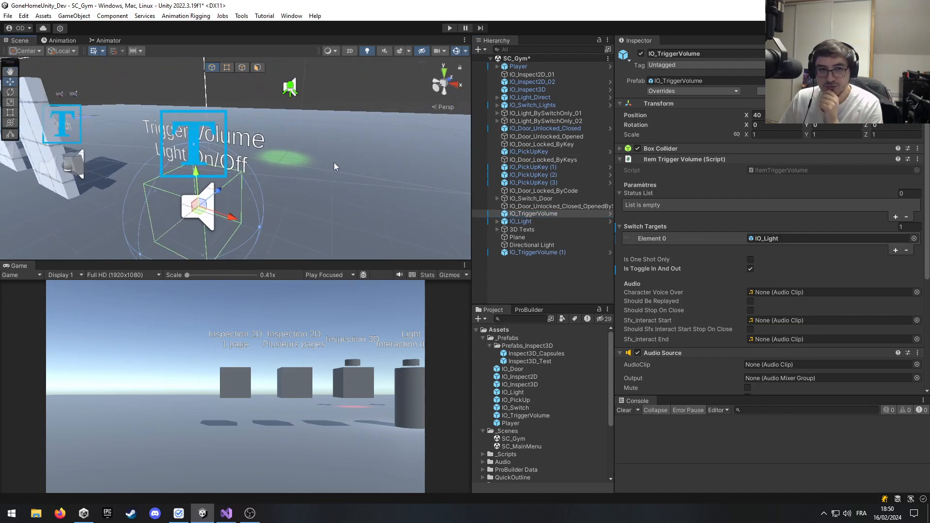
Examine the IO_Light switch target assigned to IO_TriggerVolume, including the light's own Item Light settings.
scroll(730, 233, down, 4)
click(762, 135)
click(559, 220)
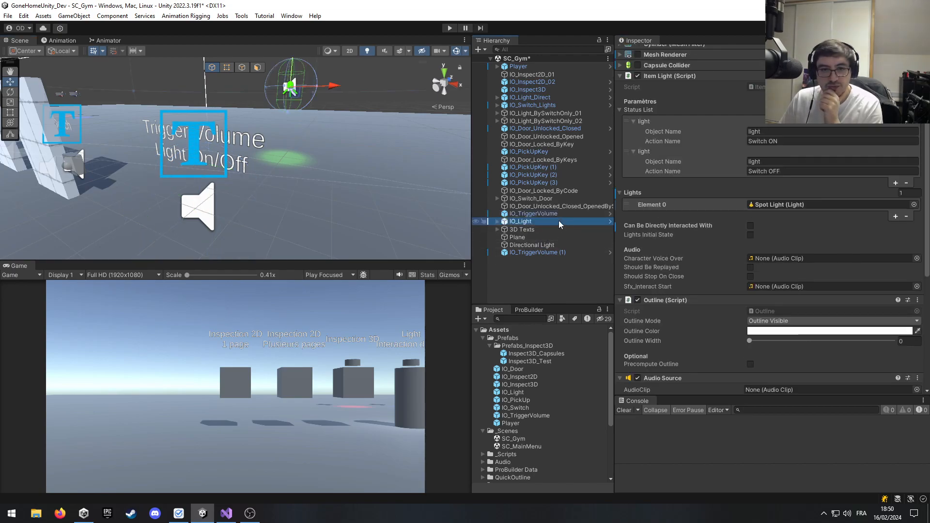
click(560, 216)
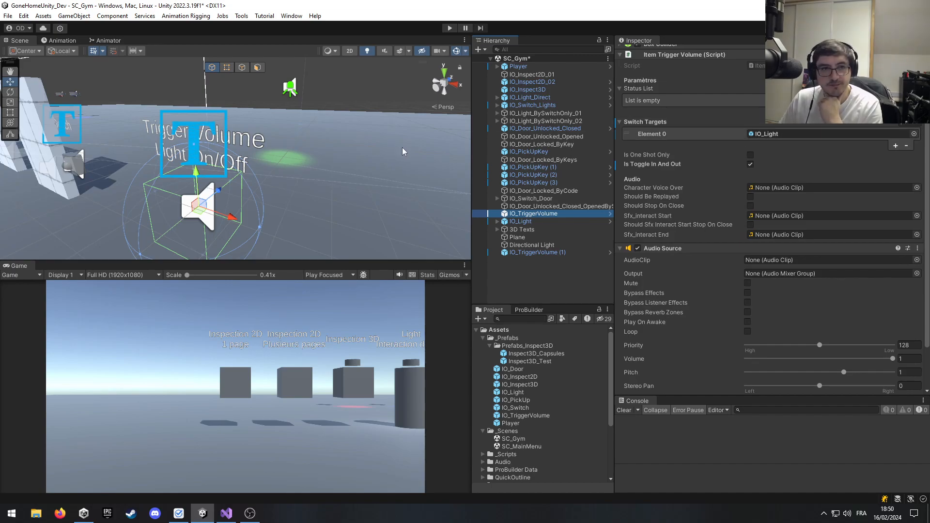
right_drag(398, 151, 387, 153)
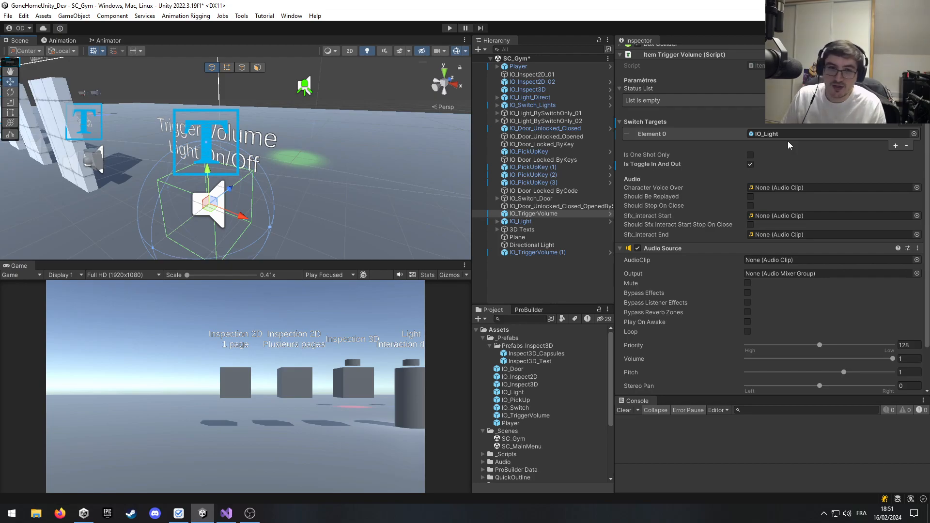
right_drag(380, 162, 354, 169)
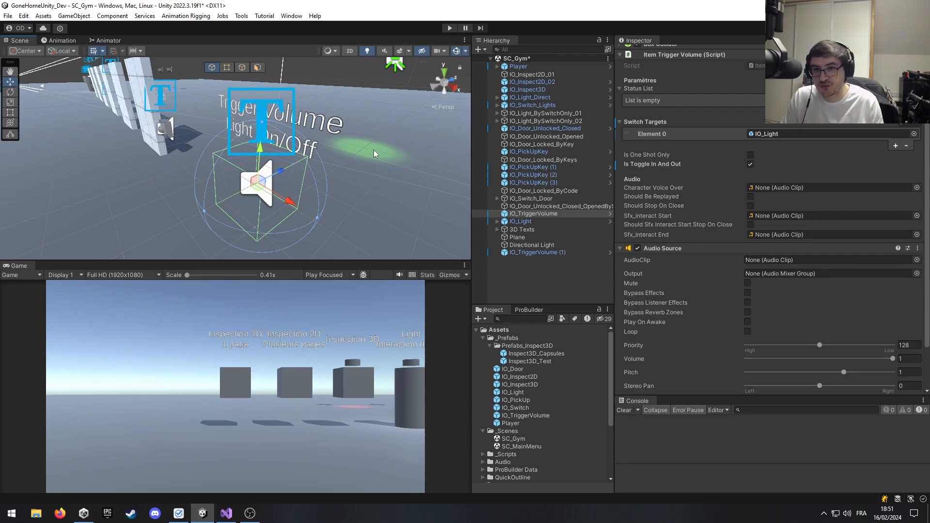
Remove both empty Switch Targets elements from IO_TriggerVolume (1) and deselect it.
right_drag(394, 156, 341, 184)
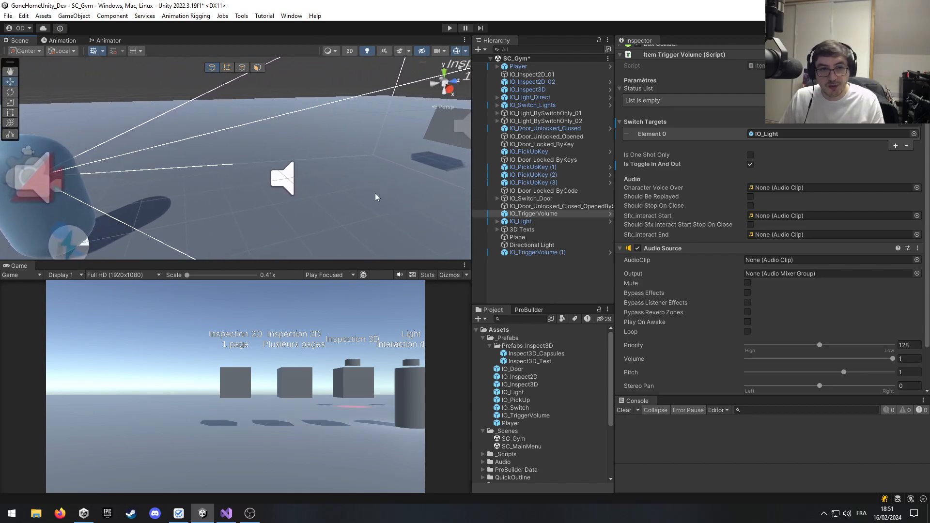
click(556, 251)
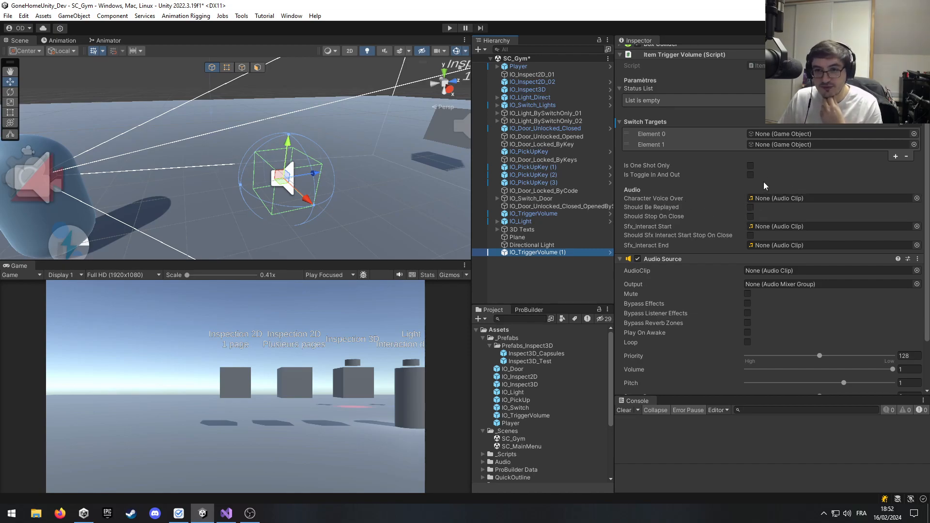
click(905, 156)
click(905, 145)
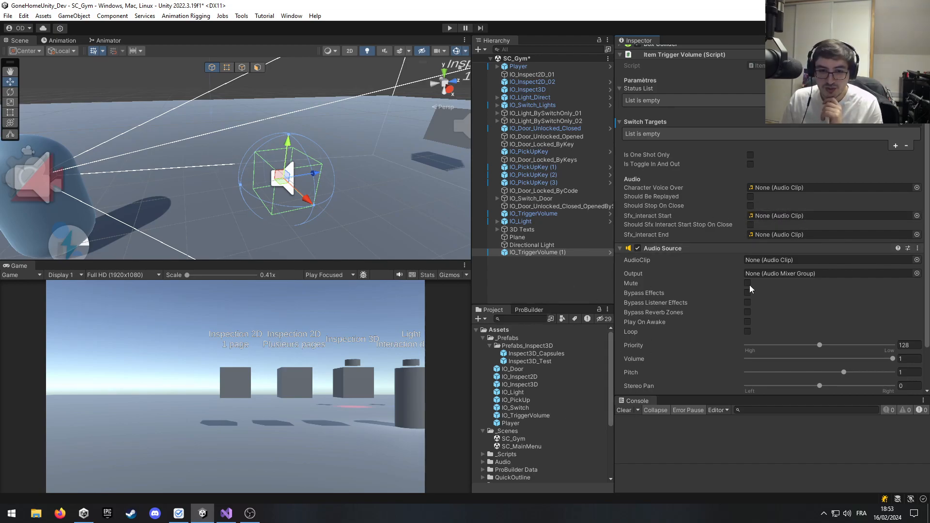
scroll(818, 196, up, 5)
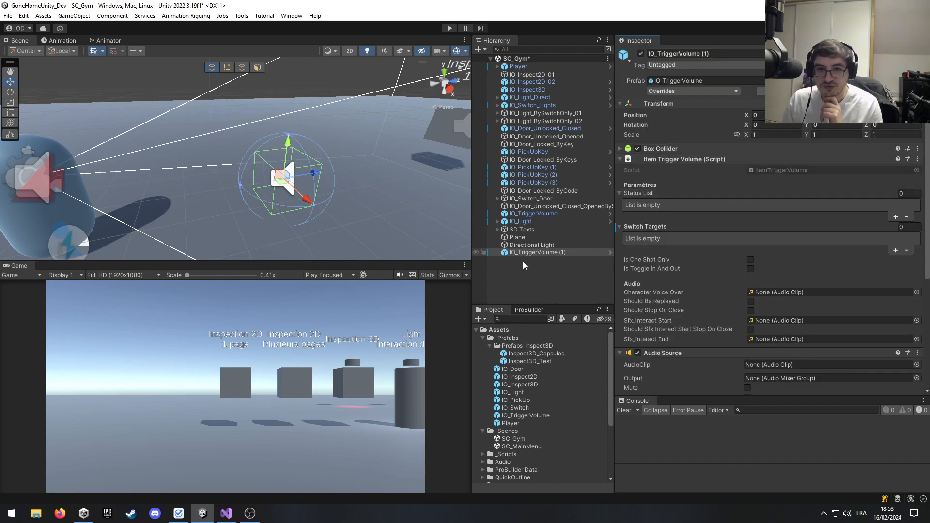
click(557, 283)
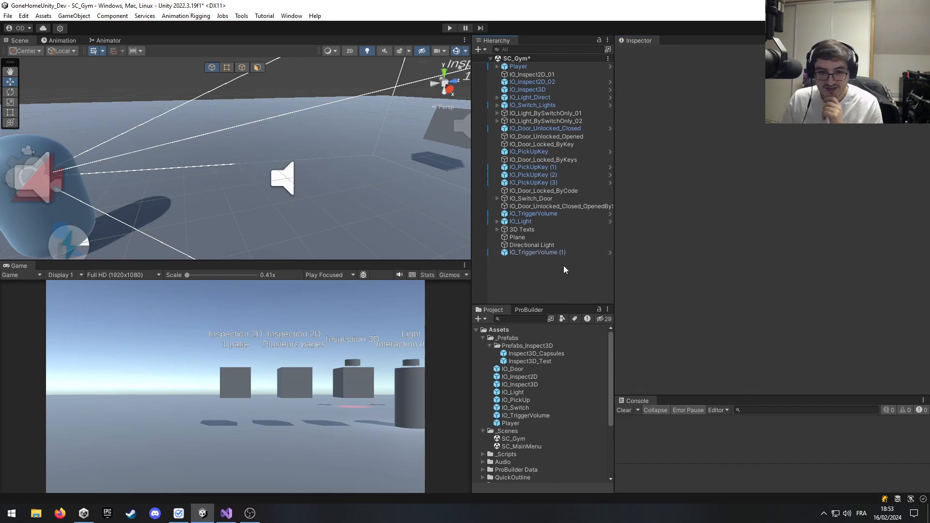